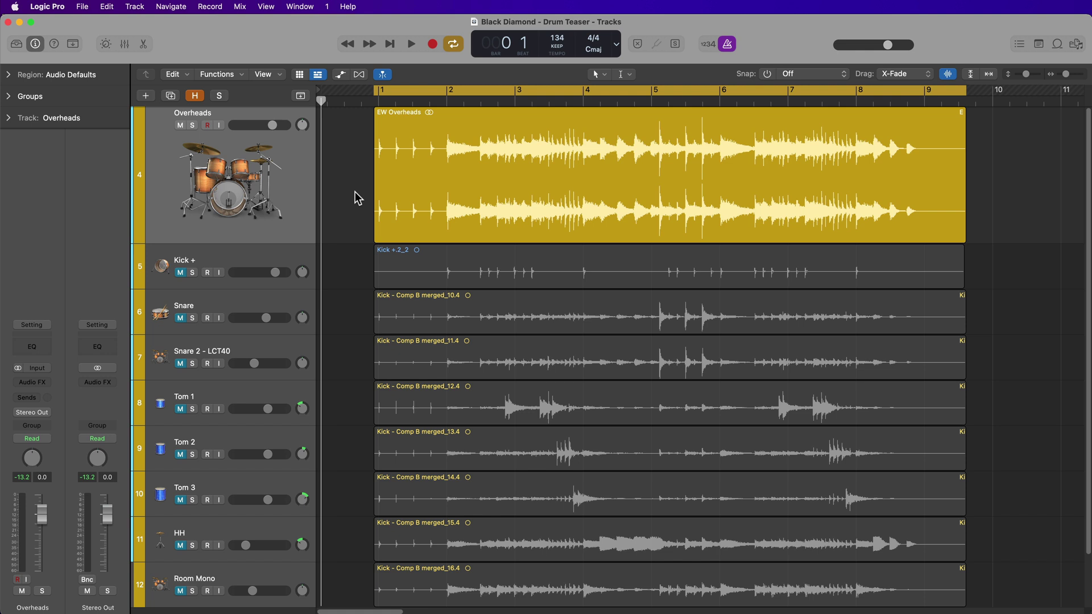
Select the stereo EW Overheads region on the Overheads track
{"action": "left_click", "coordinate": [559, 208]}
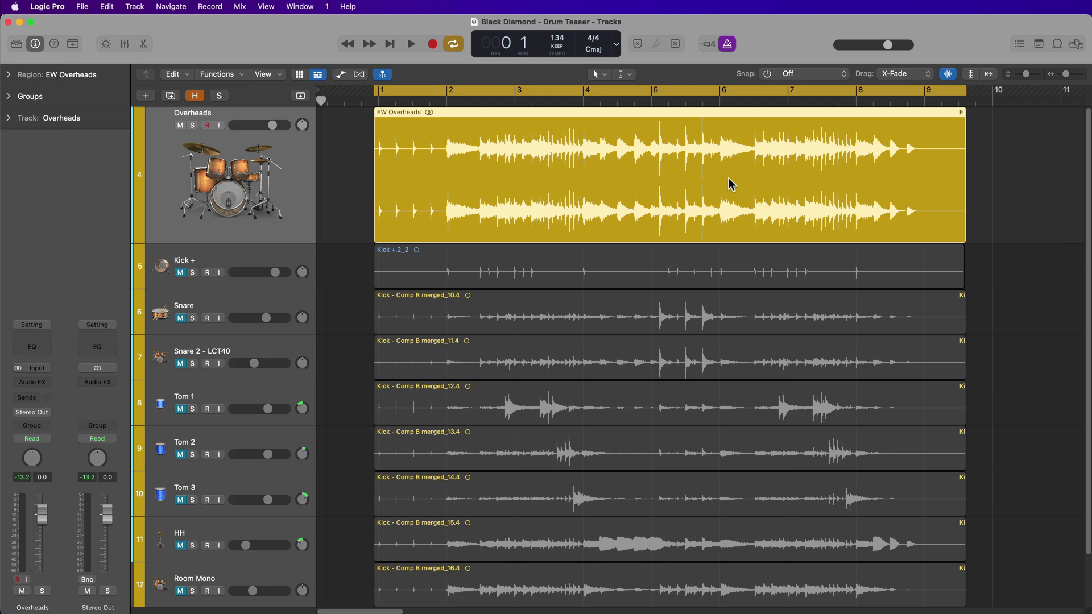
{"action": "key", "text": "space"}
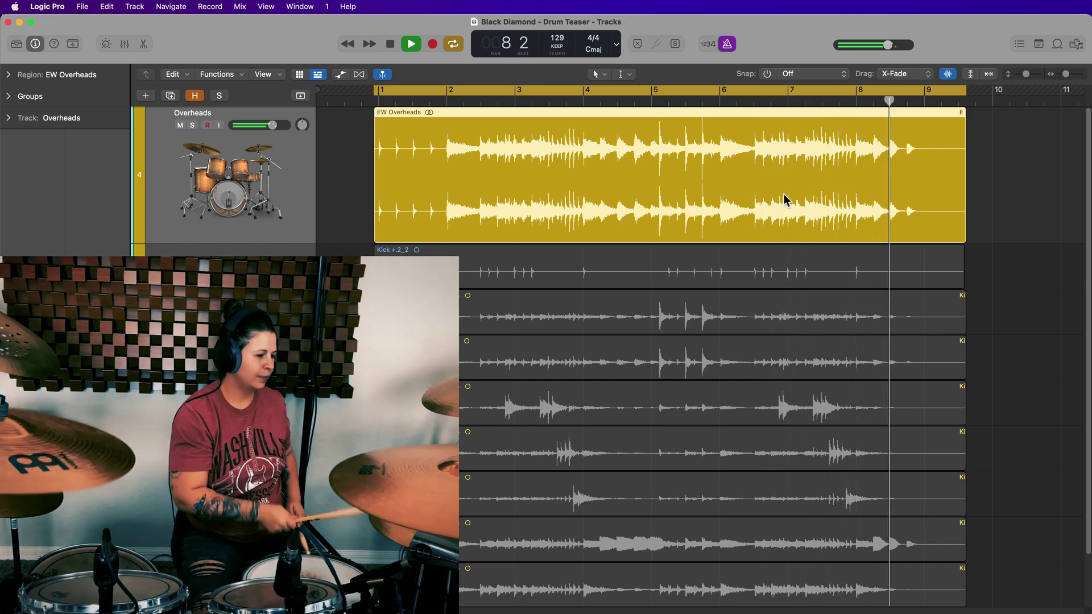
{"action": "key", "text": "space"}
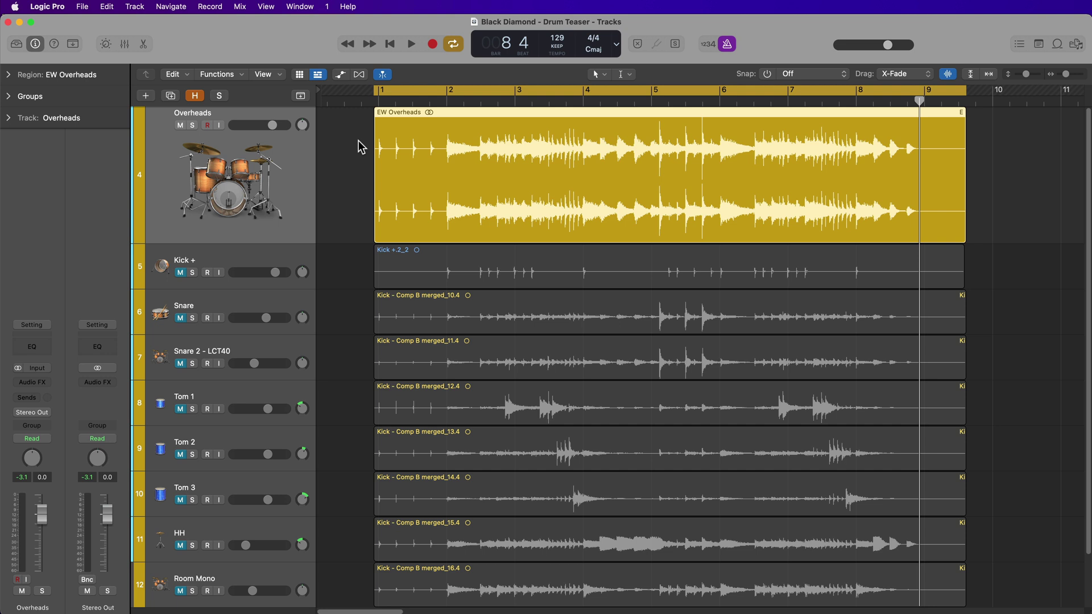
Duplicate the Overheads track and copy the EW Overheads region onto it as EW Overheads.10
{"action": "left_click", "coordinate": [176, 100]}
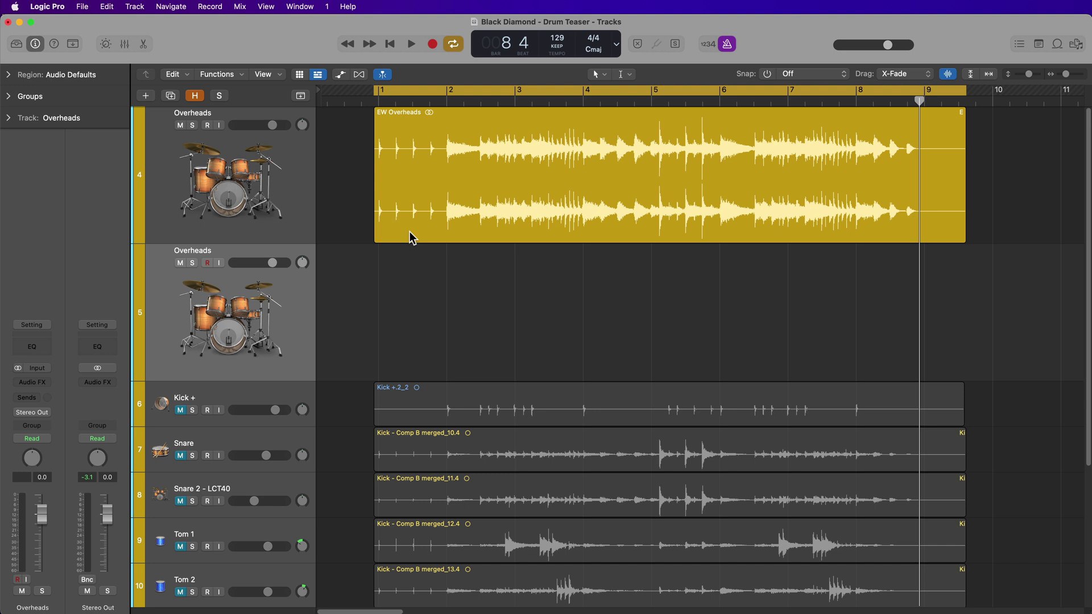
{"action": "left_click_drag", "start_coordinate": [410, 231], "coordinate": [382, 281]}
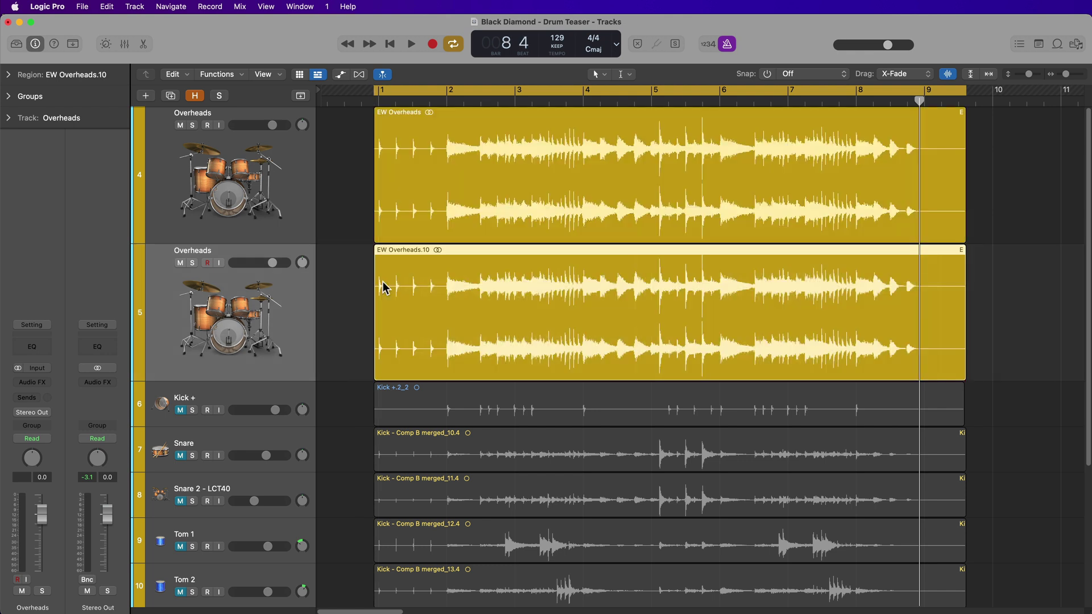
{"action": "left_click", "coordinate": [353, 283]}
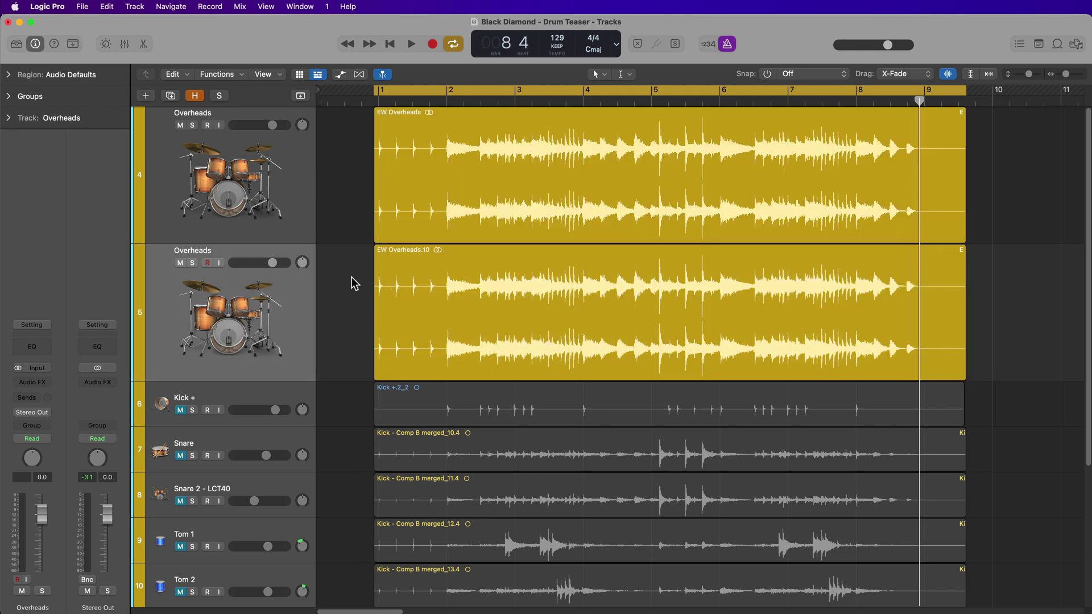
Set the top Overheads track's channel strip input format to Left
{"action": "left_click", "coordinate": [290, 172]}
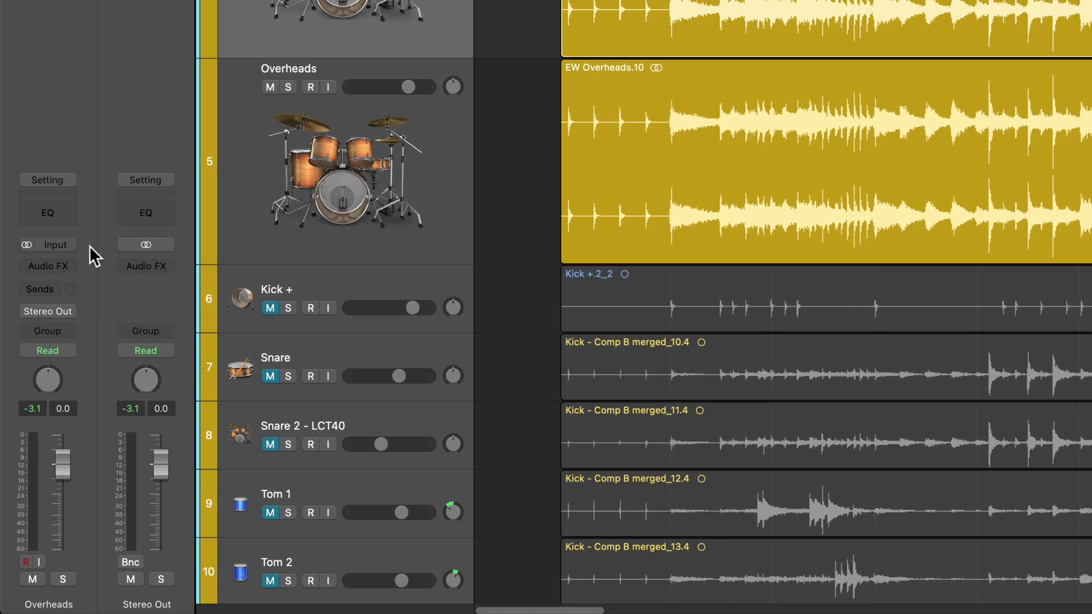
{"action": "left_click", "coordinate": [27, 244]}
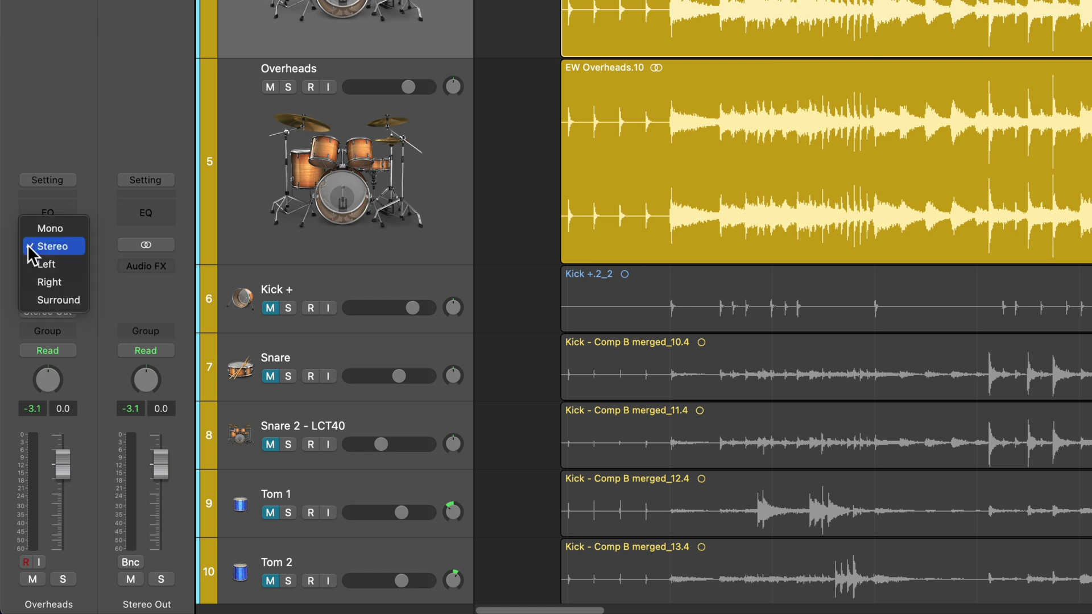
{"action": "left_click", "coordinate": [65, 264]}
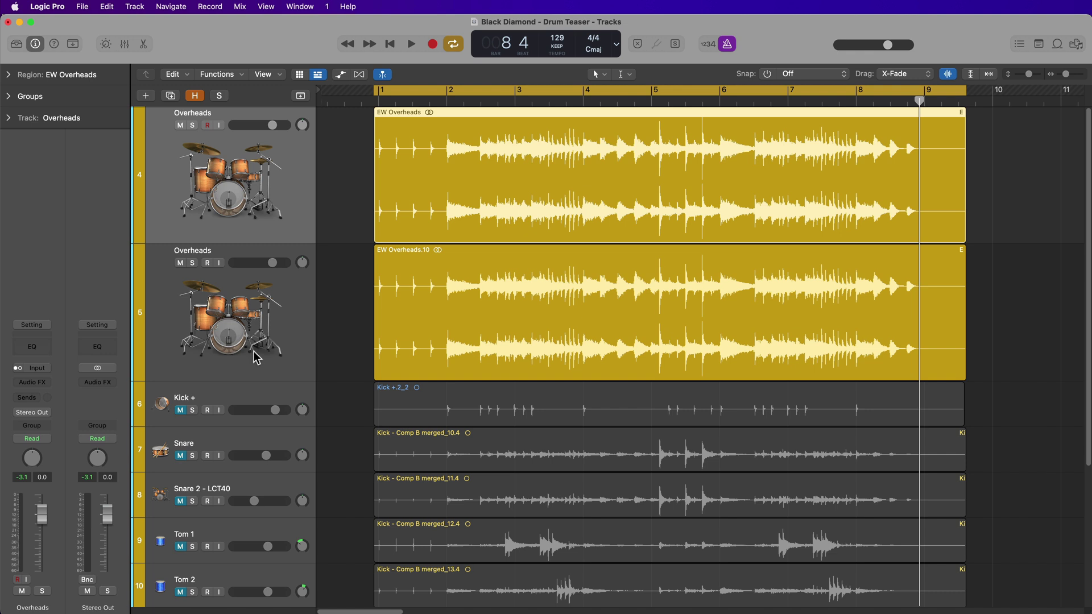
Set the second Overheads track's channel strip input format to Right
{"action": "left_click", "coordinate": [389, 216]}
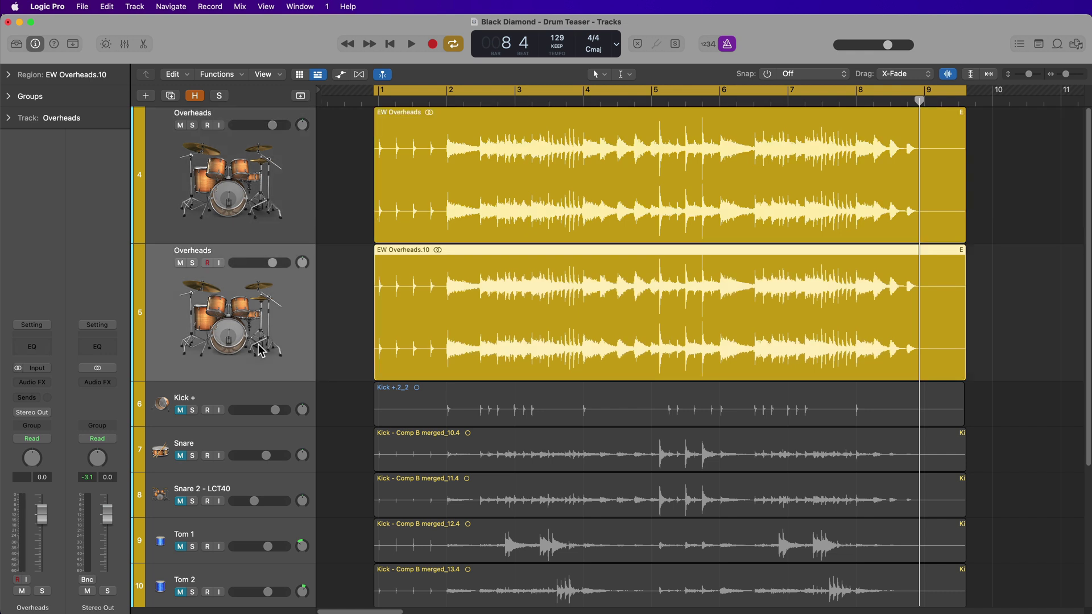
{"action": "left_click", "coordinate": [17, 368]}
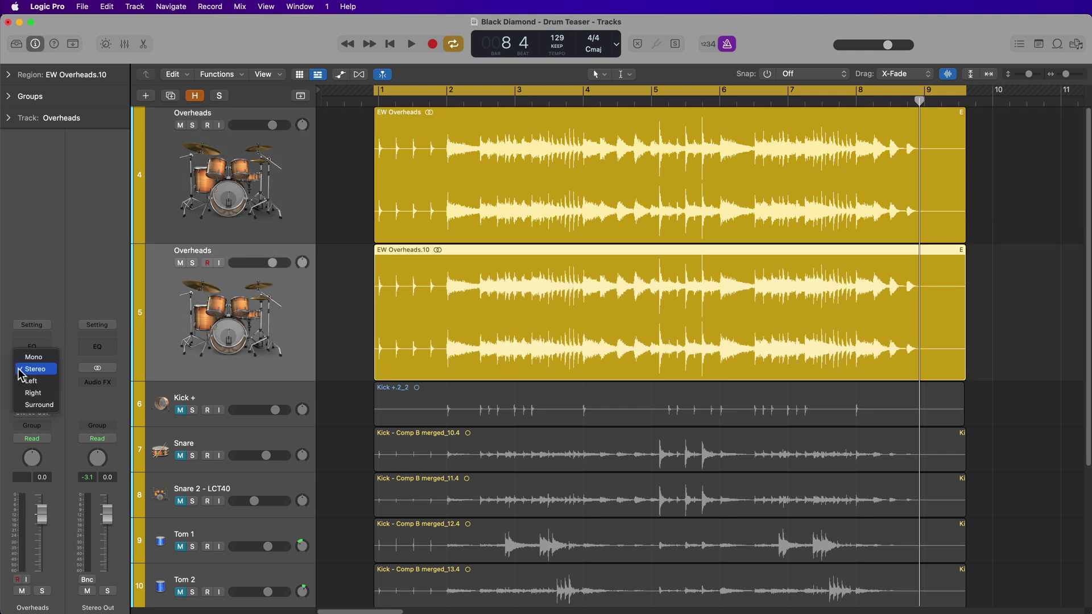
{"action": "left_click", "coordinate": [47, 398]}
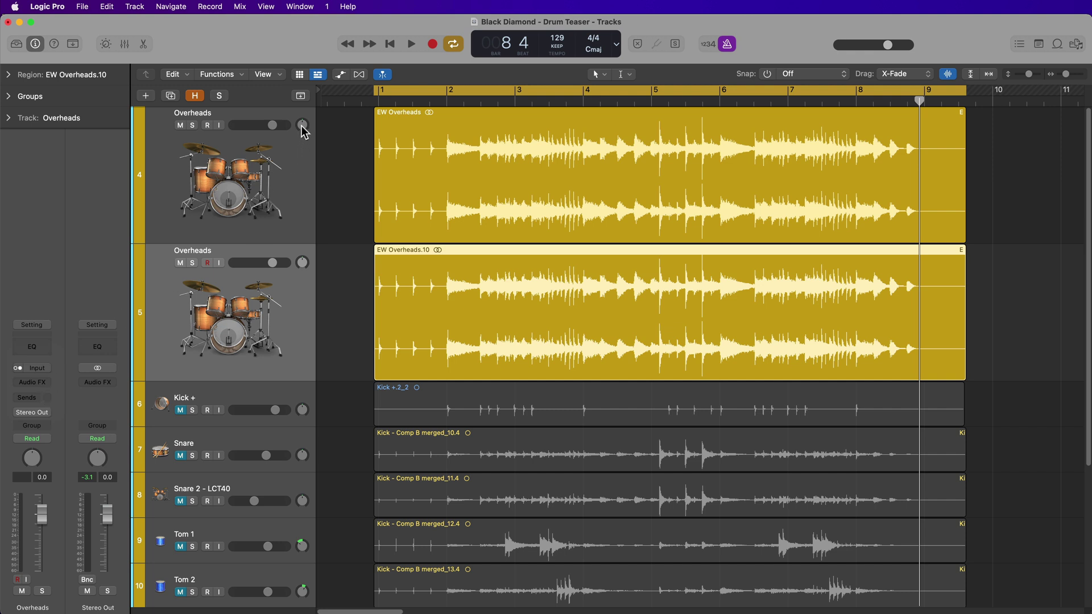
Pan the second Overheads track right to +63 and play back to check it
{"action": "left_click_drag", "start_coordinate": [303, 262], "coordinate": [303, 248]}
{"action": "key", "text": "space"}
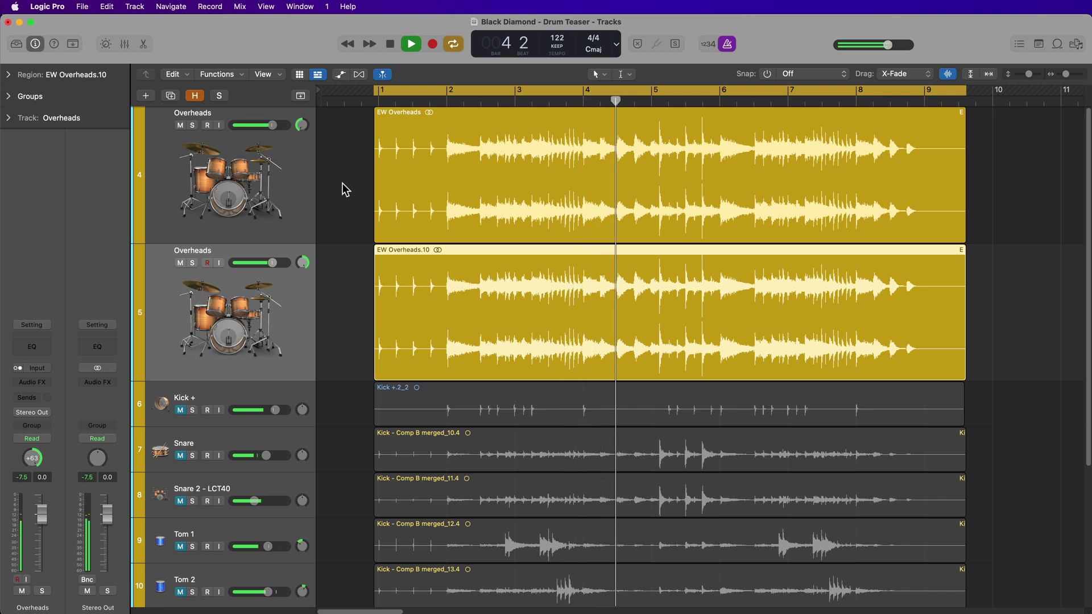
{"action": "key", "text": "space"}
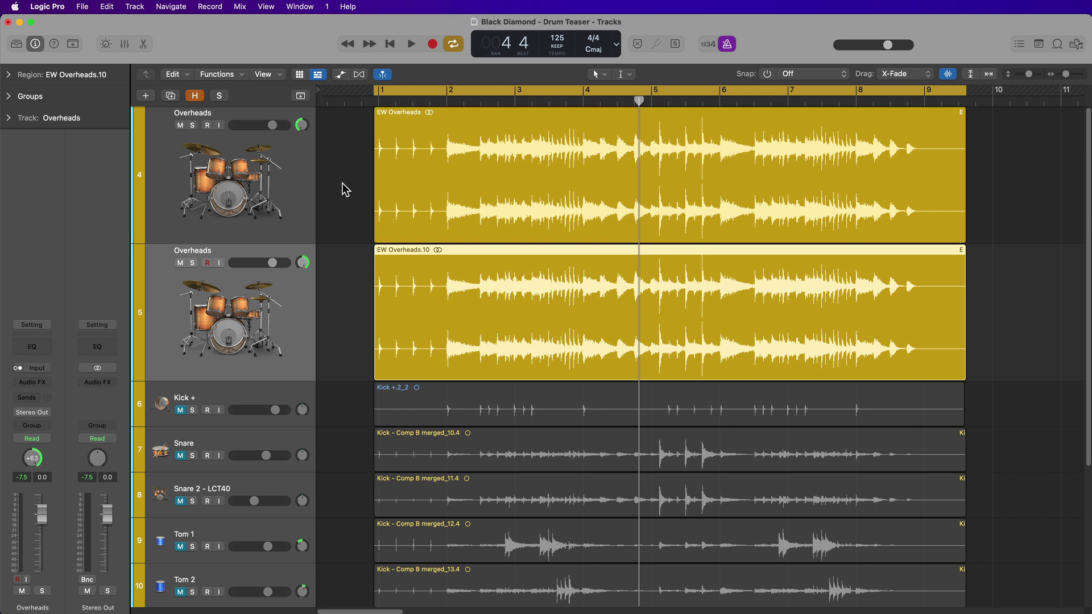
Clear the region selection, turn off Cycle, and select the top Overheads track
{"action": "mouse_move", "coordinate": [346, 190]}
{"action": "left_mouse_down"}
{"action": "mouse_move", "coordinate": [383, 246]}
{"action": "mouse_move", "coordinate": [353, 209]}
{"action": "left_mouse_up"}
{"action": "key", "text": "c"}
{"action": "left_click", "coordinate": [298, 165]}
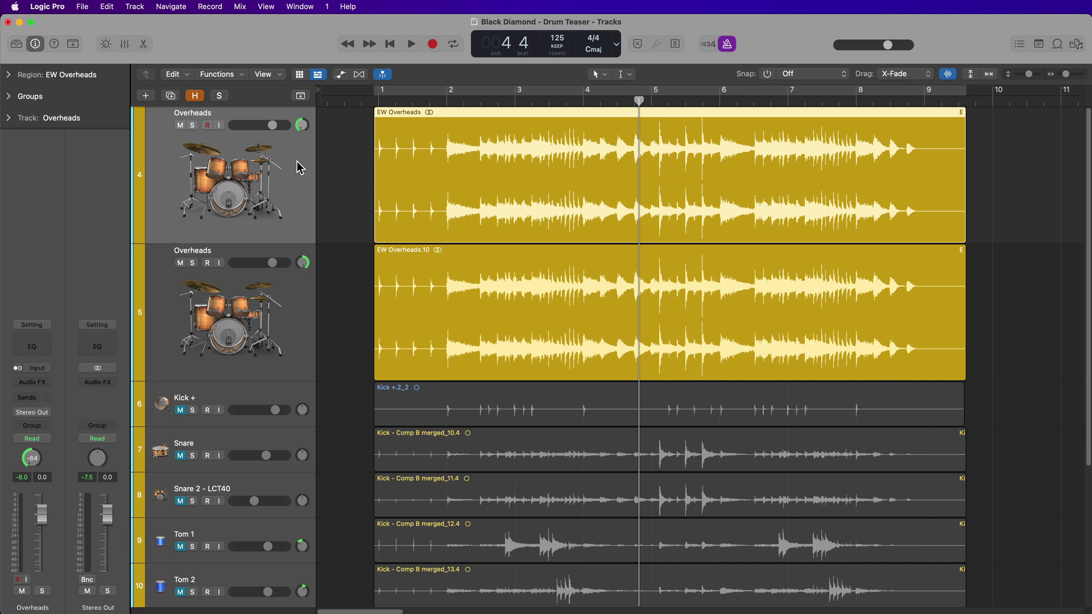
Bounce the top EW Overheads region in place with the name OH L
{"action": "left_click", "coordinate": [330, 168]}
{"action": "left_click", "coordinate": [299, 162]}
{"action": "key", "text": "ctrl+b"}
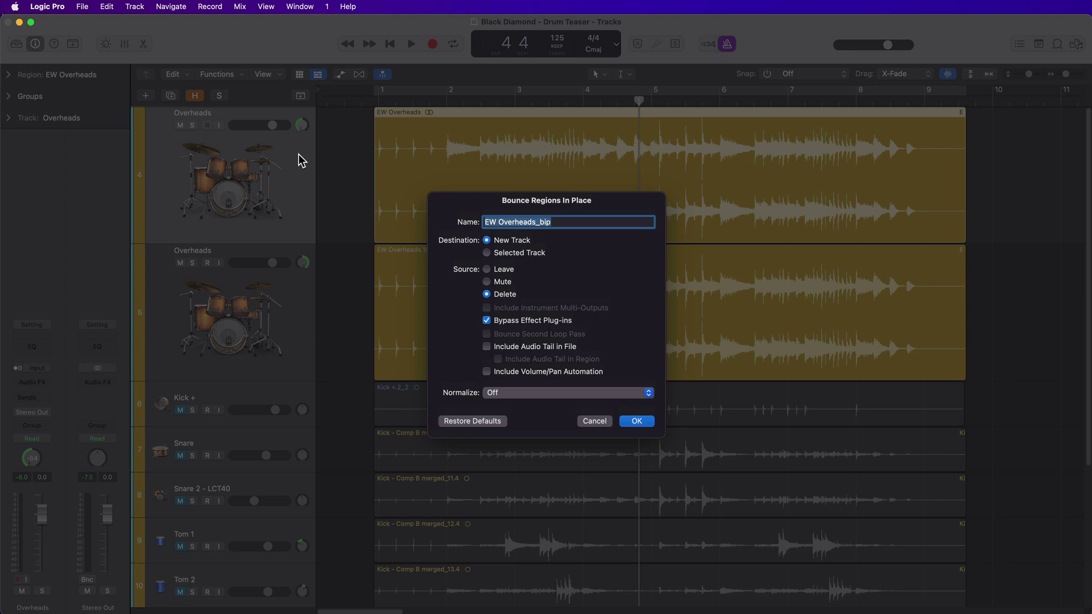
{"action": "type", "text": "OH"}
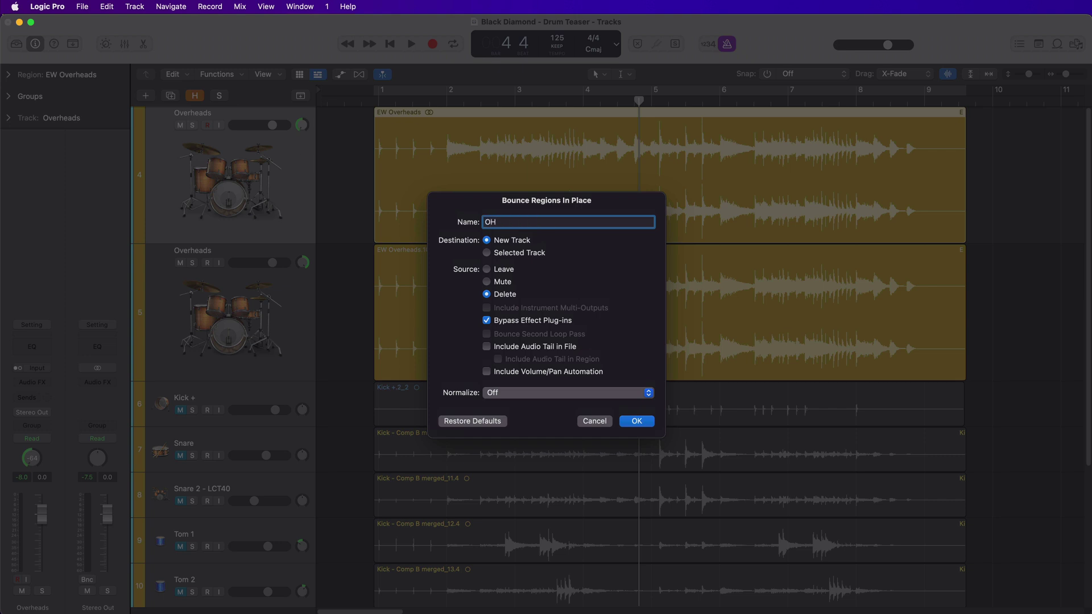
{"action": "type", "text": " L"}
{"action": "left_click", "coordinate": [644, 424]}
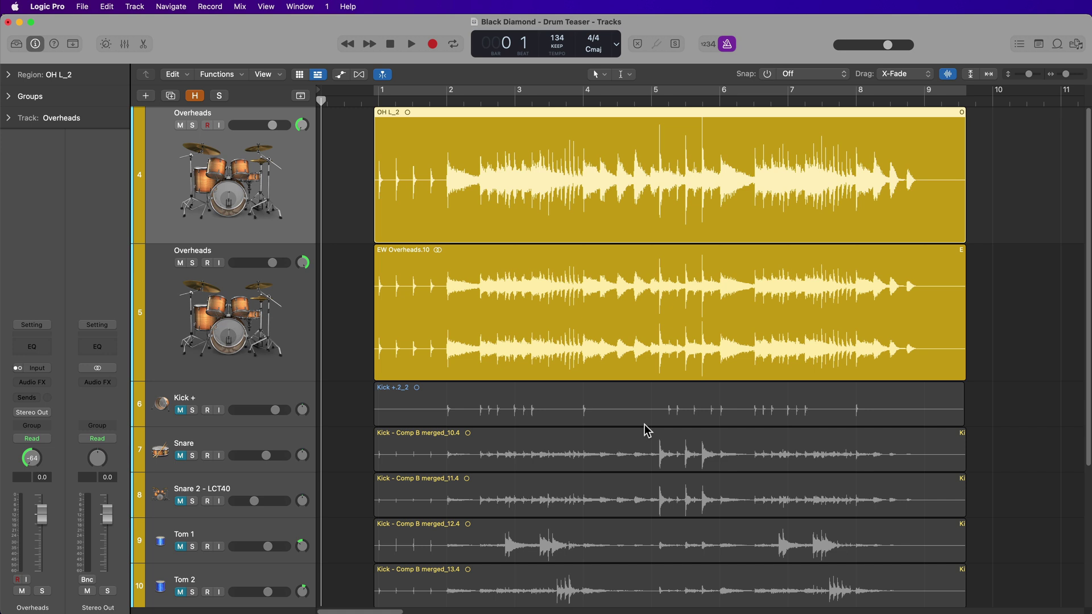
Bounce the EW Overheads.10 region on track 5 in place with the name OH R
{"action": "left_click", "coordinate": [297, 298]}
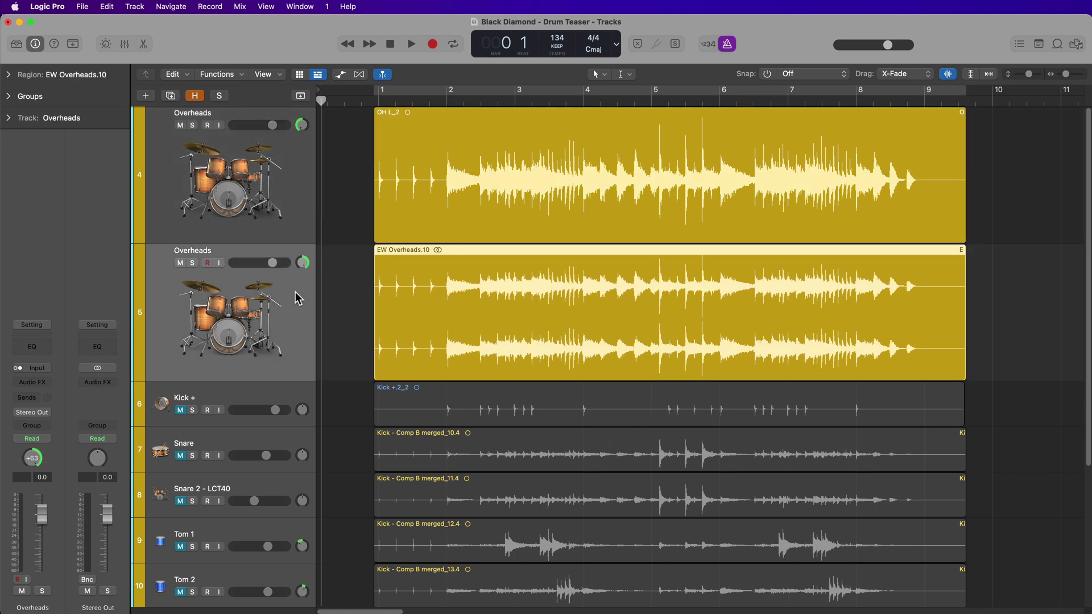
{"action": "key", "text": "ctrl+b"}
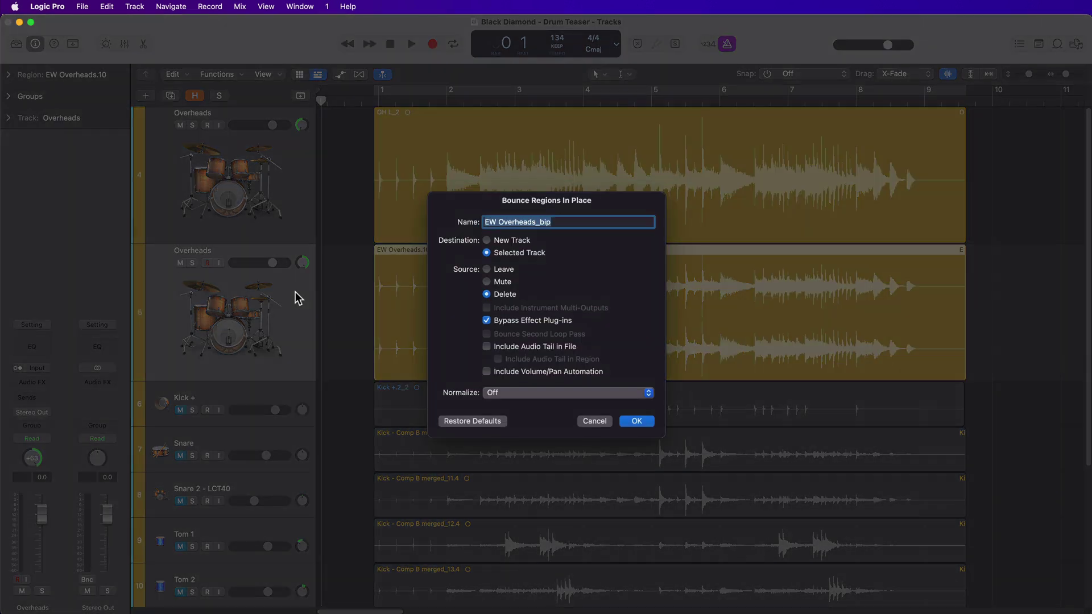
{"action": "type", "text": "OH R"}
{"action": "key", "text": "Return"}
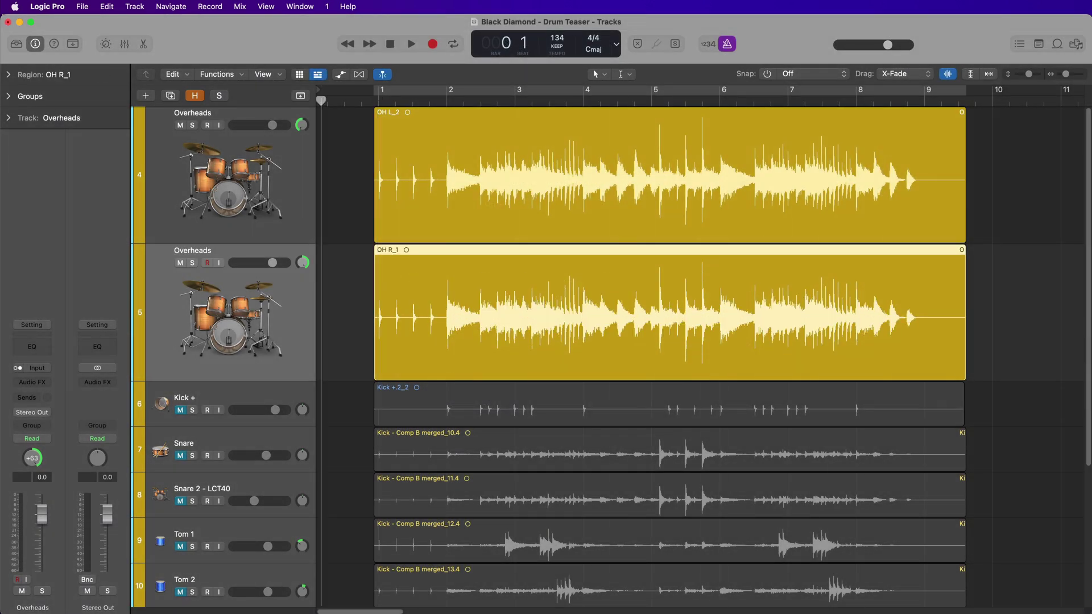
Set the OH R_1 track's input format to Mono and turn Cycle back on
{"action": "left_click", "coordinate": [259, 191]}
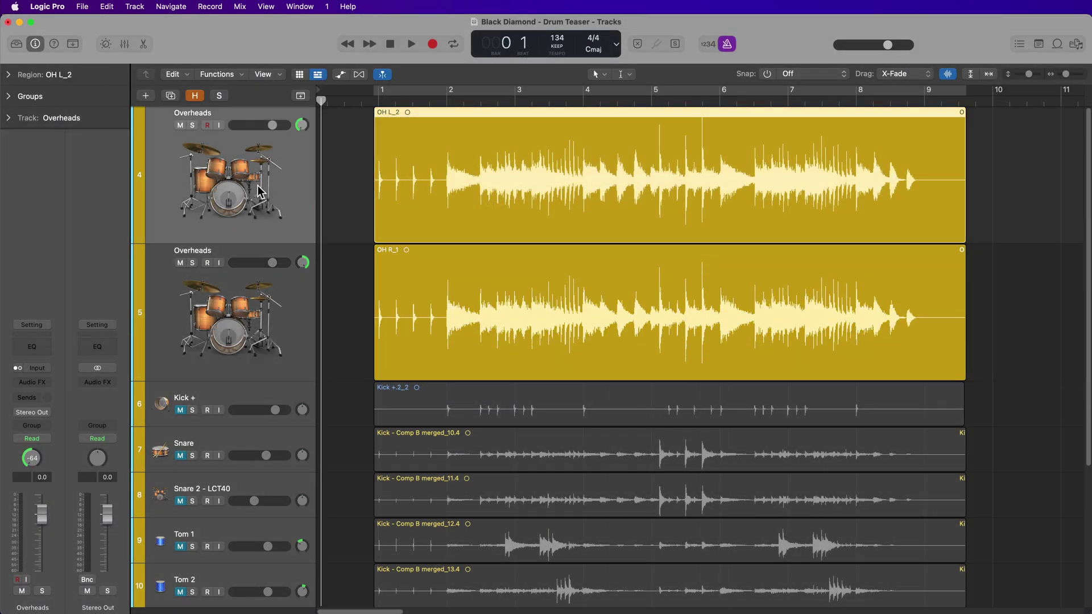
{"action": "left_click", "coordinate": [18, 370]}
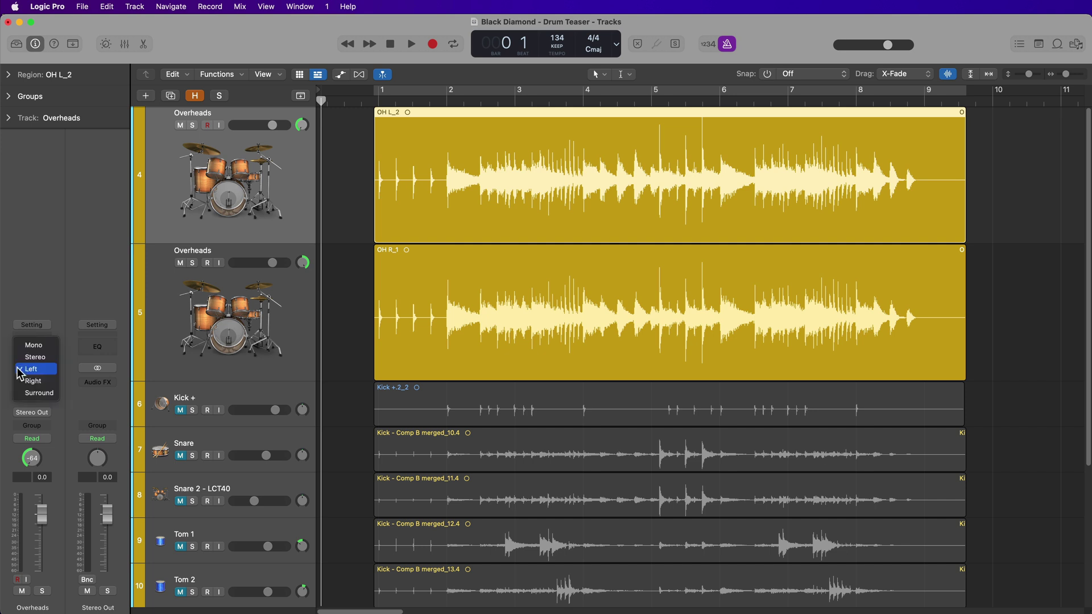
{"action": "left_click", "coordinate": [19, 370]}
{"action": "key", "text": "Down"}
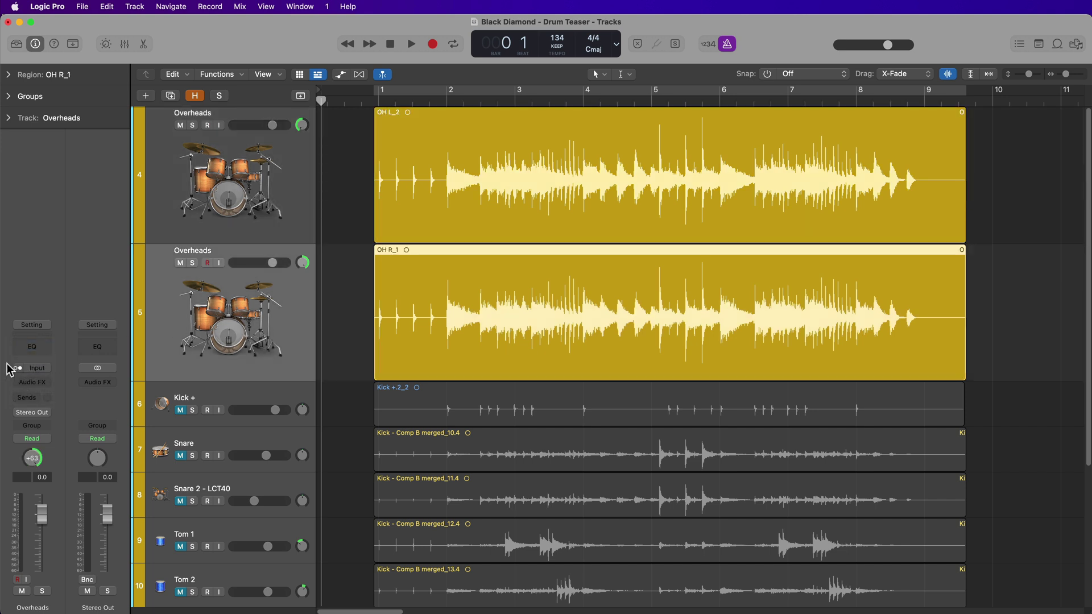
{"action": "left_click", "coordinate": [17, 370]}
{"action": "left_click", "coordinate": [33, 333]}
{"action": "left_click", "coordinate": [334, 310]}
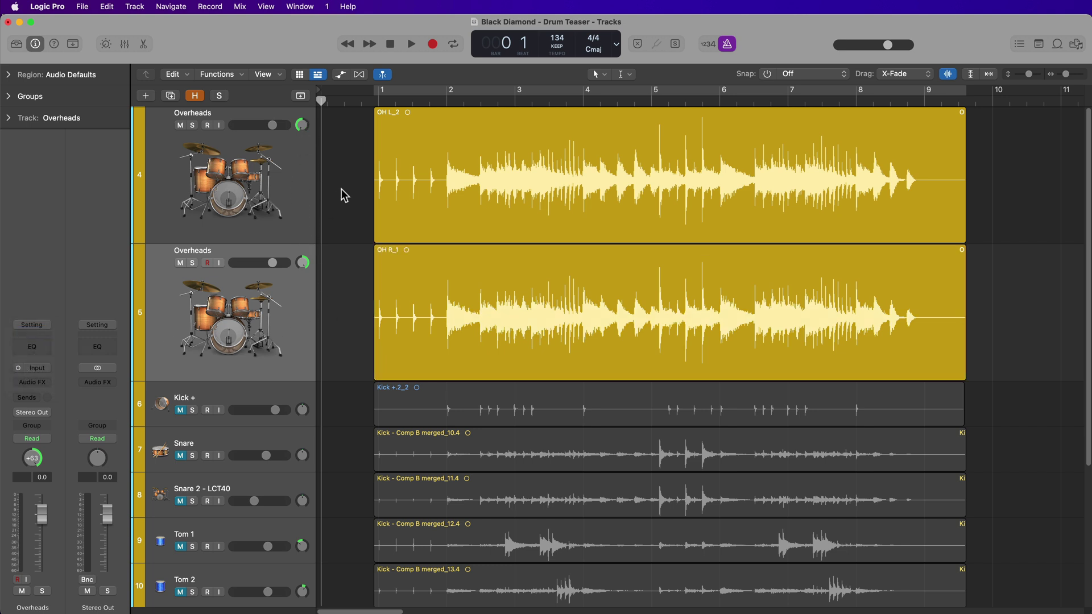
{"action": "key", "text": "cmd+u"}
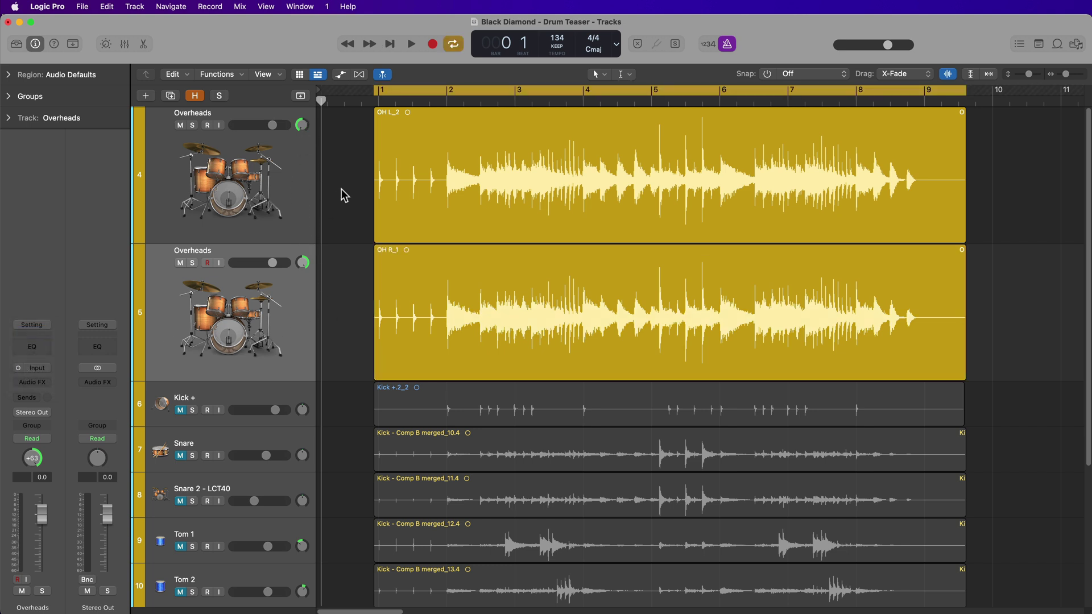
{"action": "key", "text": "space"}
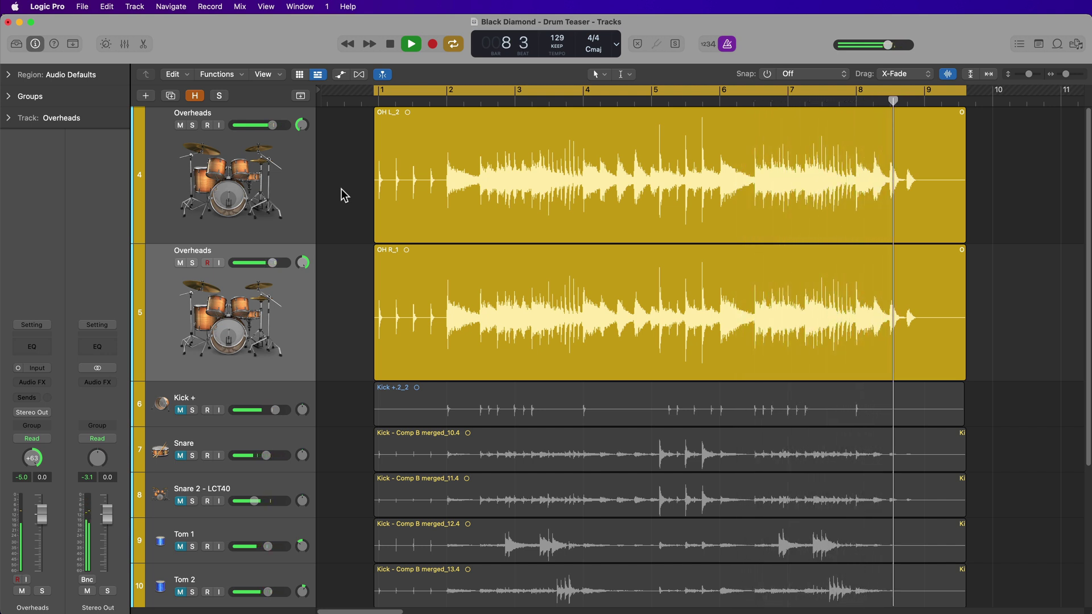
{"action": "key", "text": "space"}
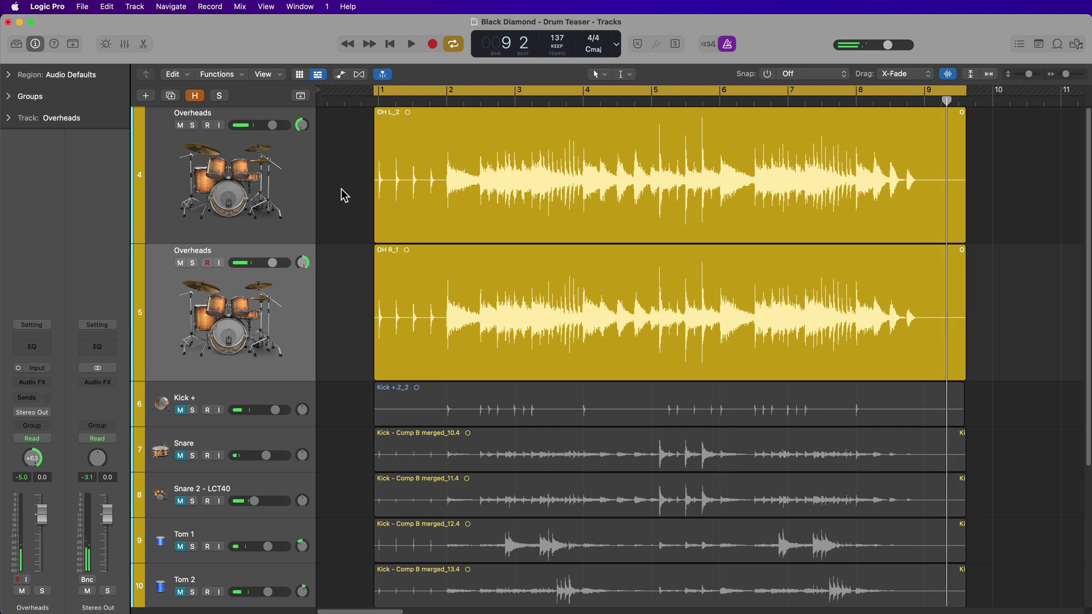